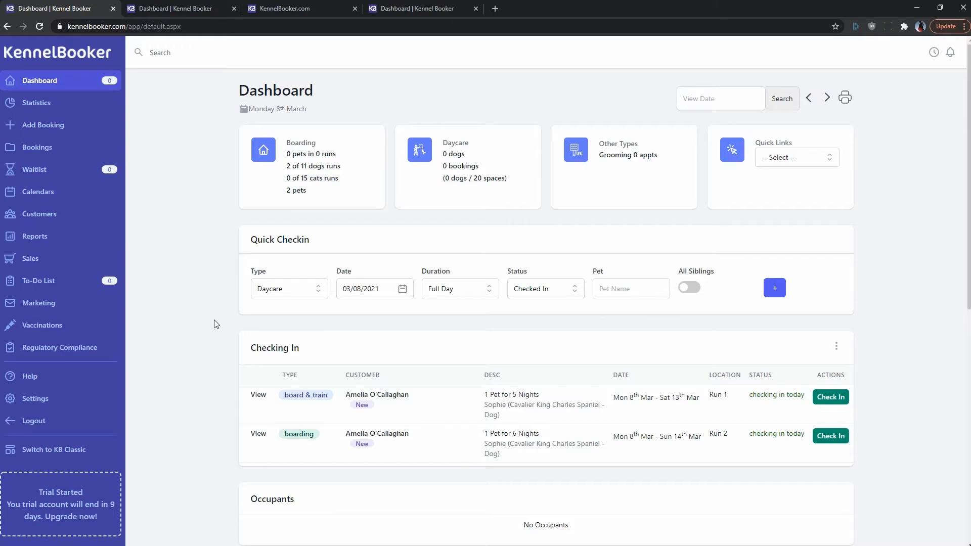
Go to Settings > Staff Accounts and begin adding a new staff login
left_click(51, 399)
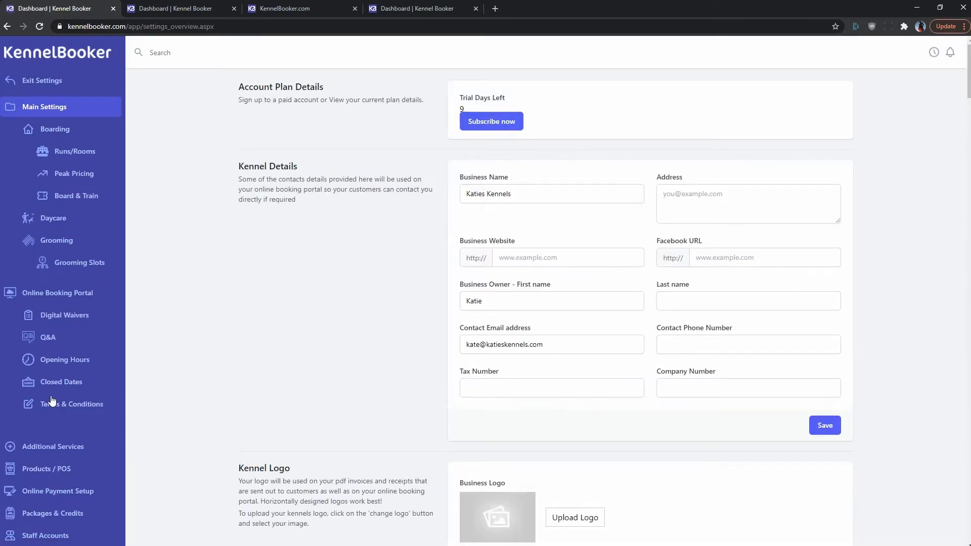
scroll(52, 399, "down", 2)
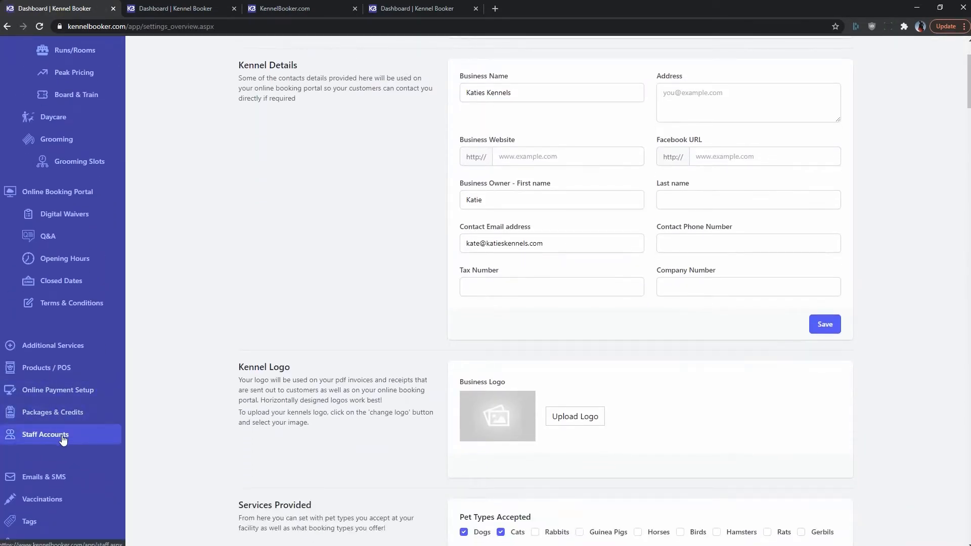
left_click(63, 438)
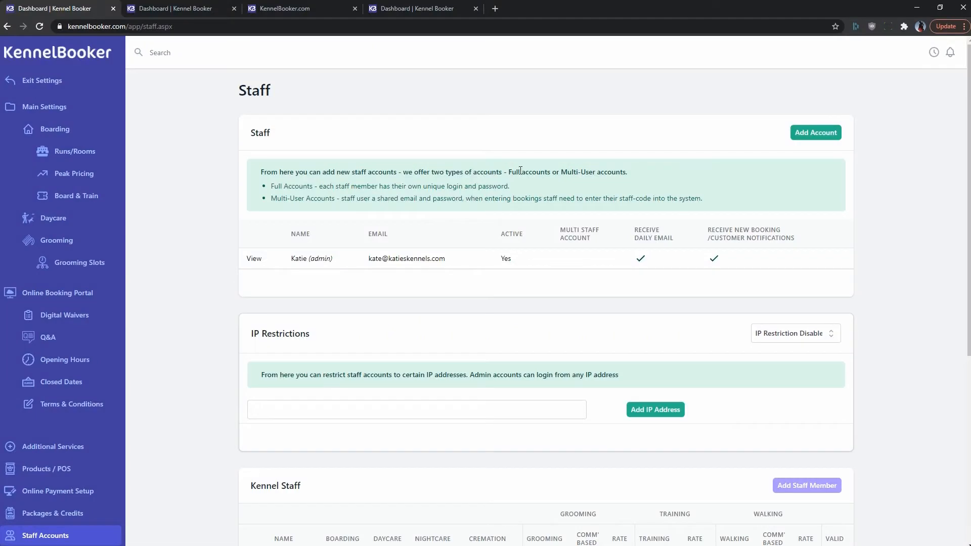
left_click(805, 134)
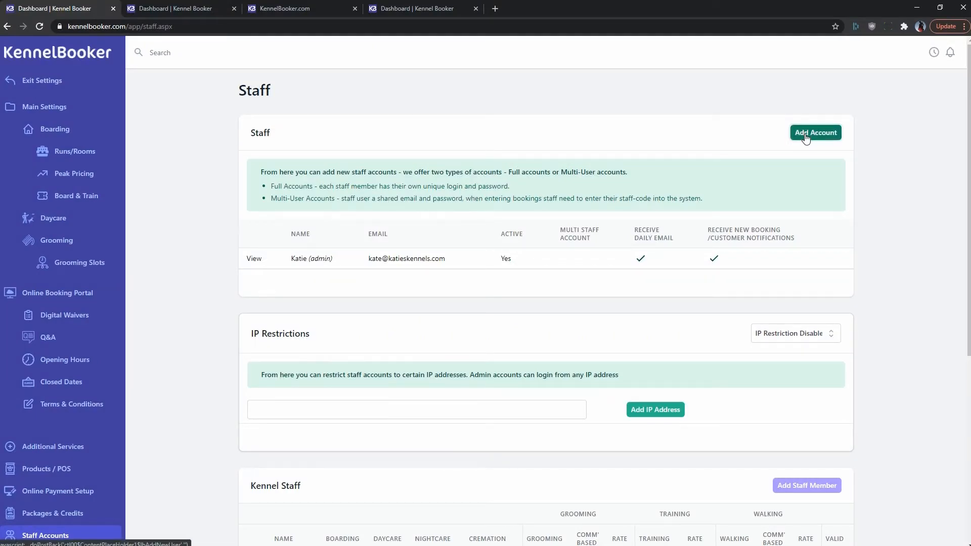
Enter the new staff member's first name, surname and e-mail, then scroll to Feature Access
left_click(516, 156)
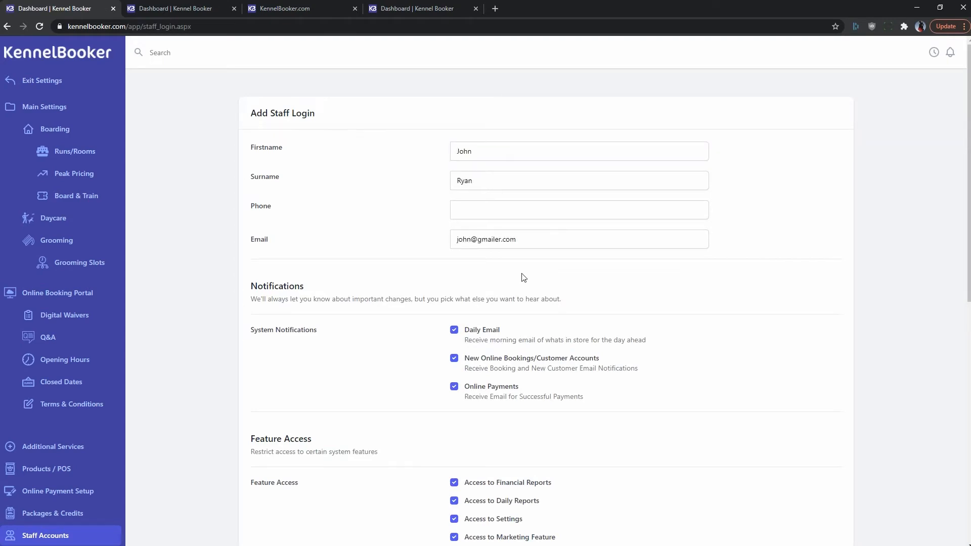
scroll(524, 277, "down", 3)
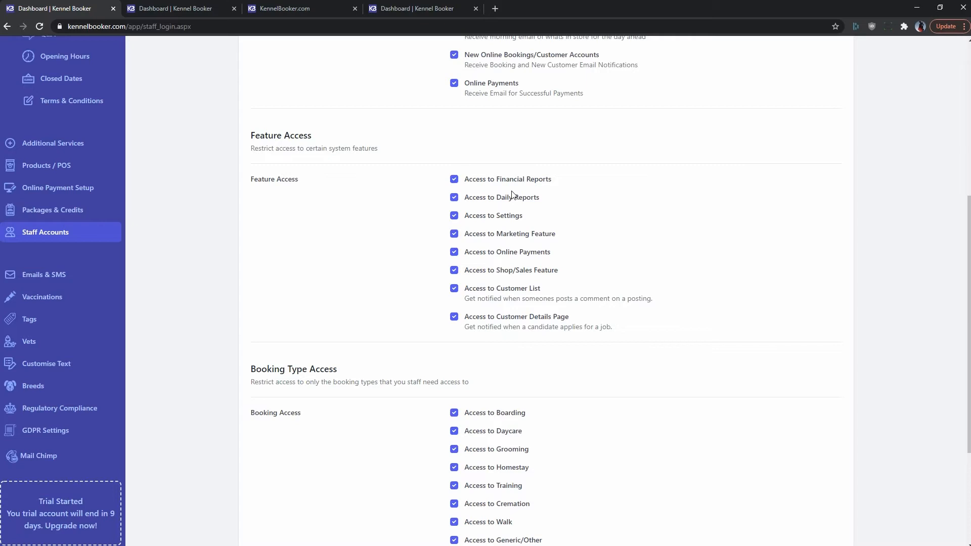
Remove Financial Reports and Settings access from the new login and save it
left_click(455, 181)
left_click(455, 217)
scroll(457, 217, "down", 3)
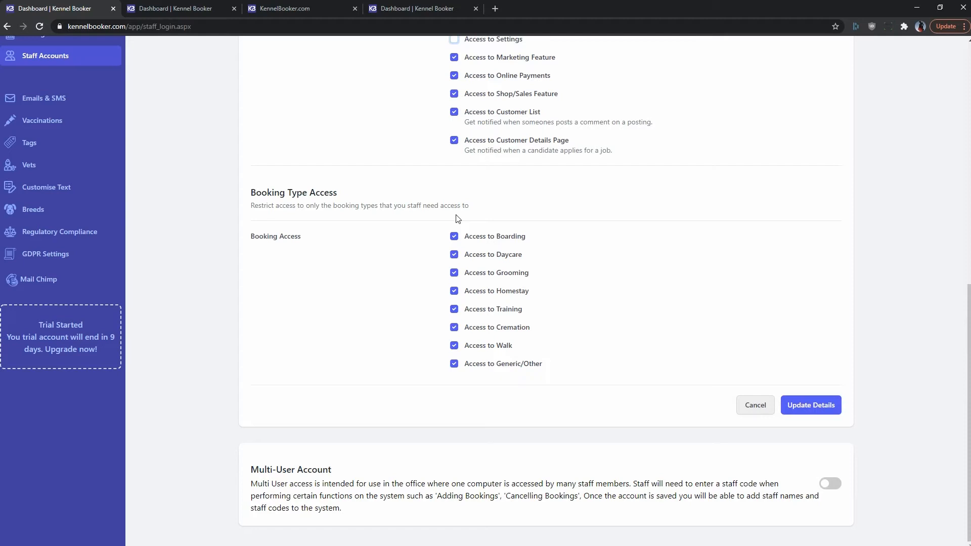
left_click(795, 406)
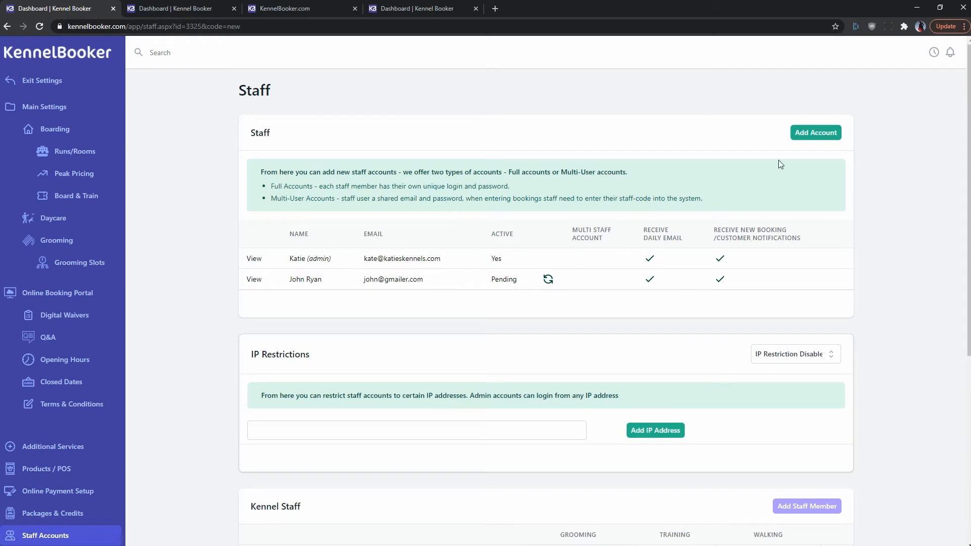
Create another login with first name 'Staff' and surname 'Account' and save it
left_click(806, 136)
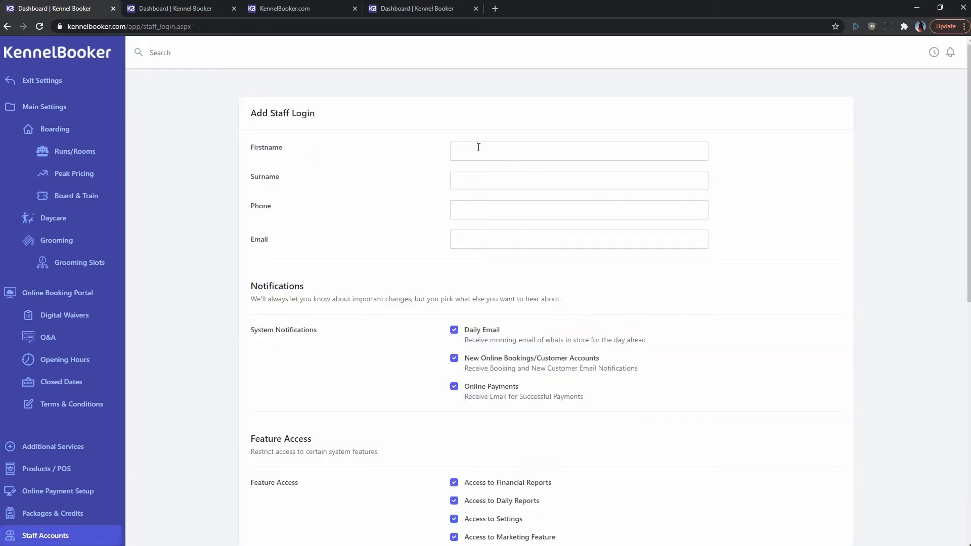
left_click(479, 147)
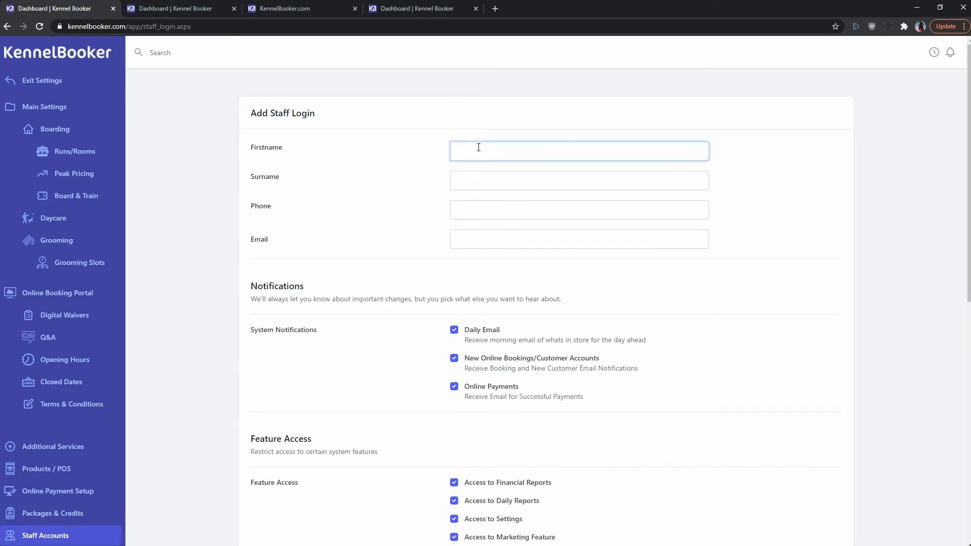
type("Staff")
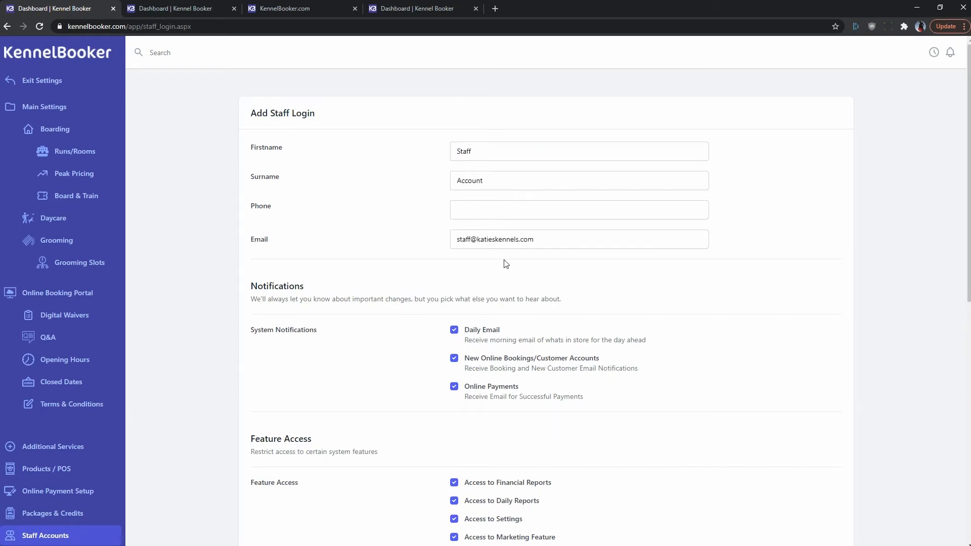
scroll(505, 263, "down", 10)
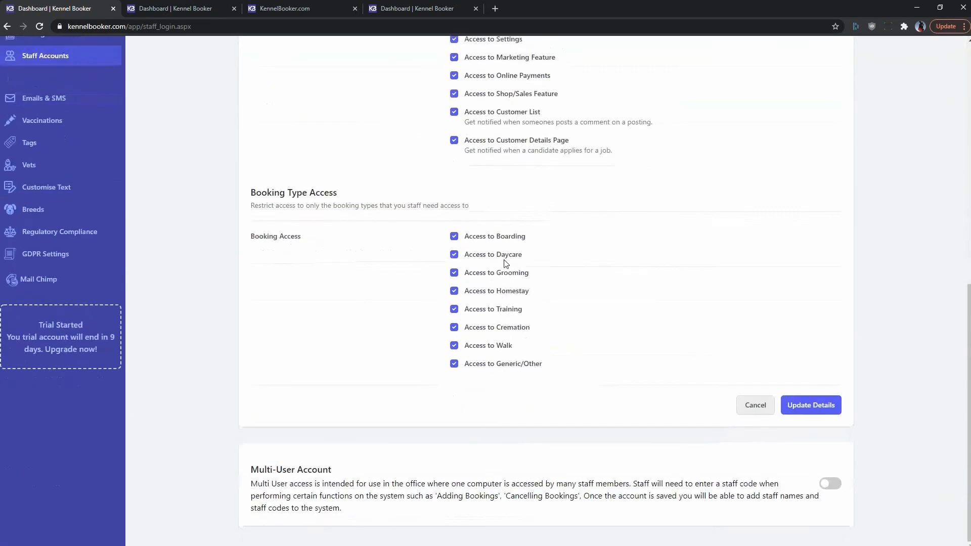
left_click(799, 405)
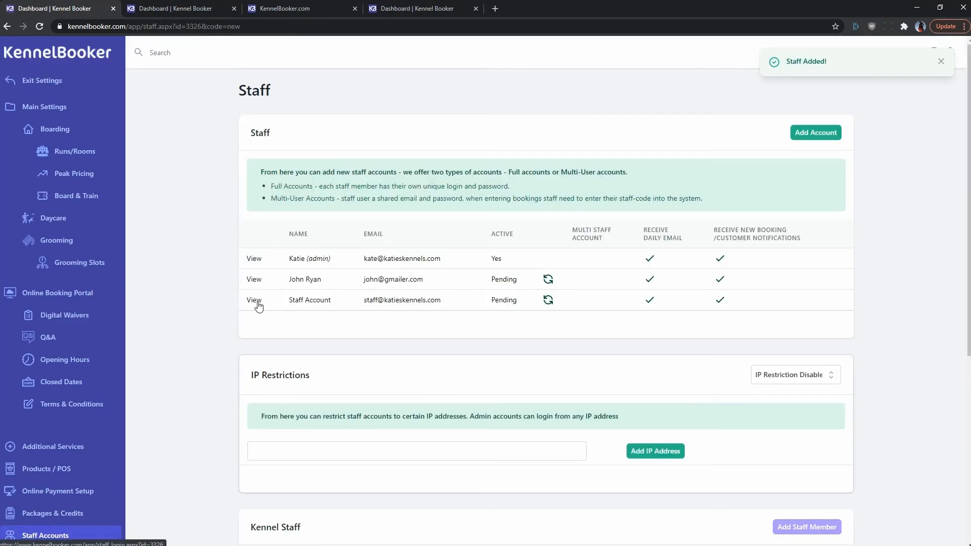
Open the Staff Account login and turn it into a multi-user account
left_click(257, 303)
scroll(259, 307, "down", 10)
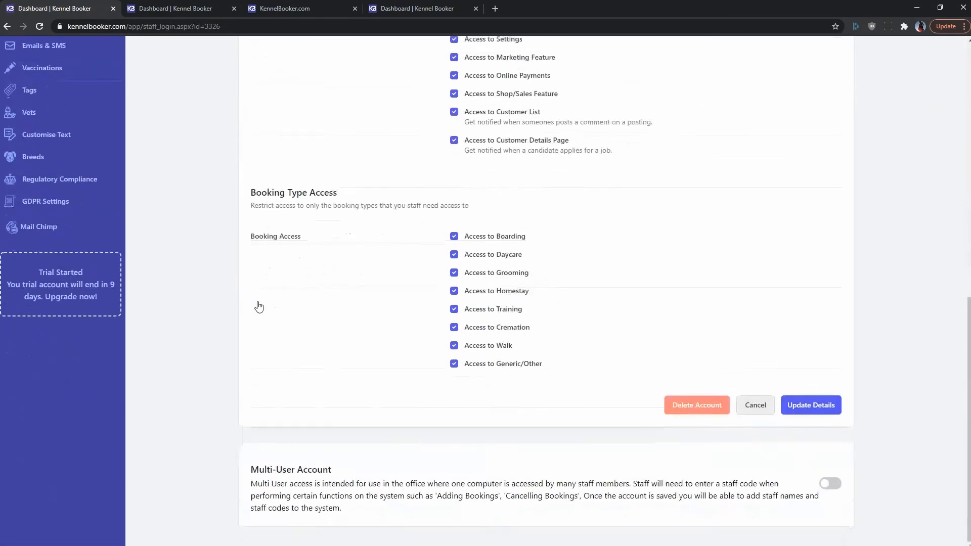
left_click(832, 486)
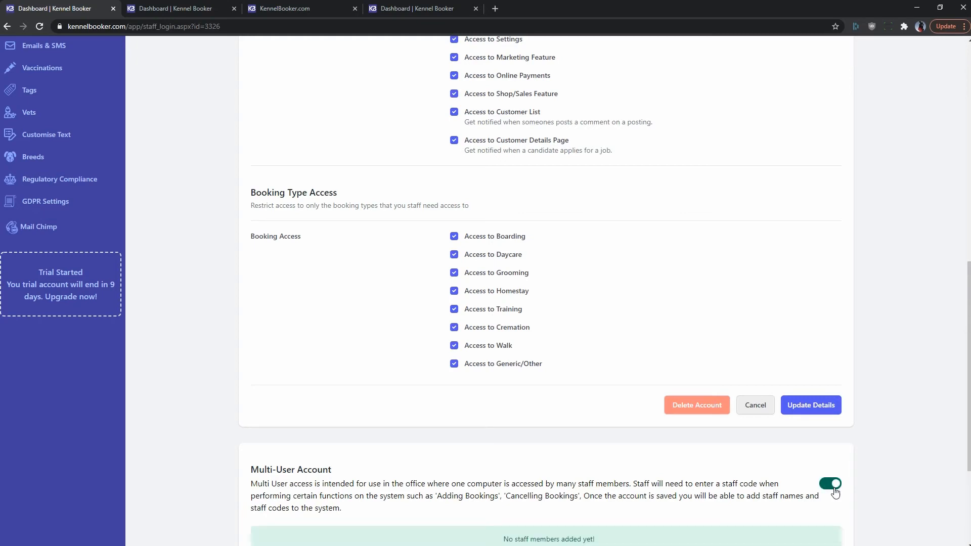
scroll(834, 492, "down", 3)
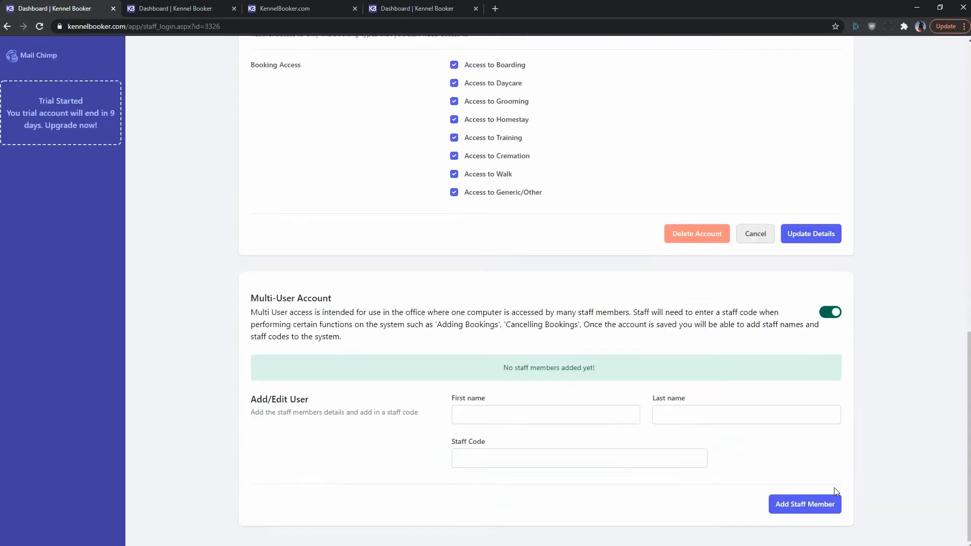
Add a staff member to it with first name, last name and staff code 001
left_click(535, 412)
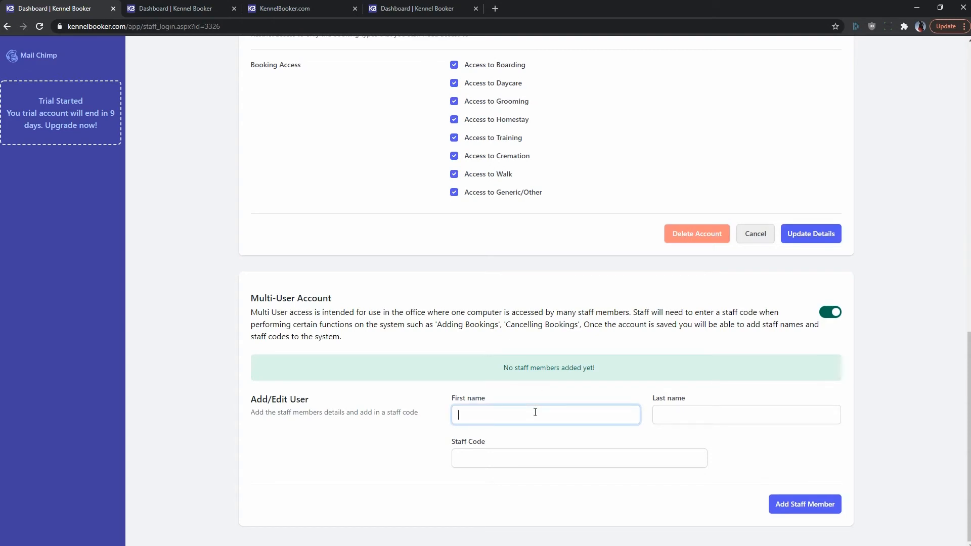
key("Tab")
key("Tab")
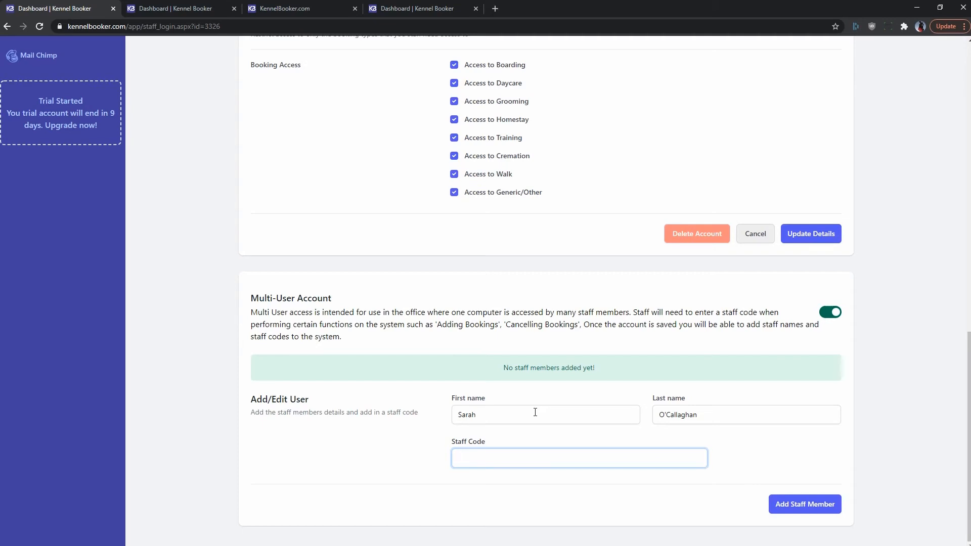
type("001")
left_click(806, 505)
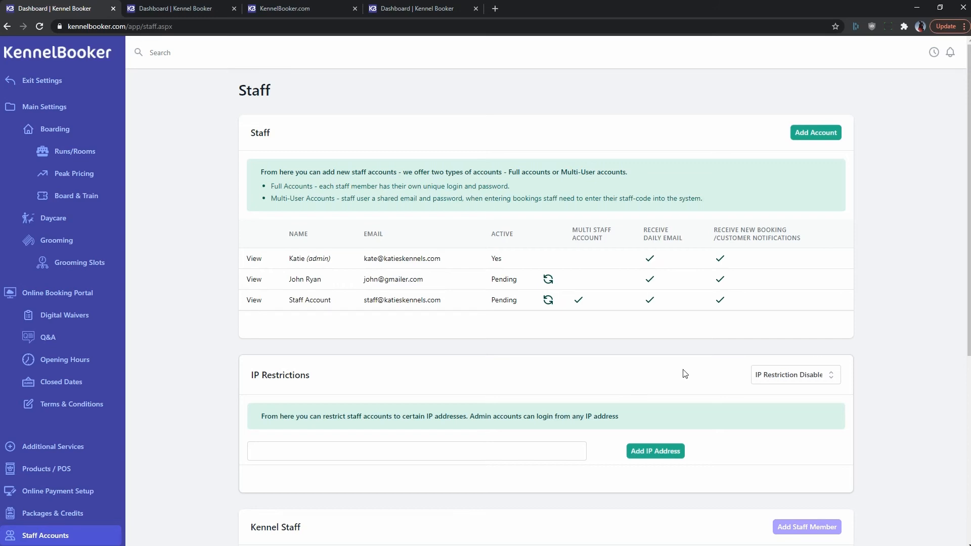
left_click(811, 380)
left_click(812, 390)
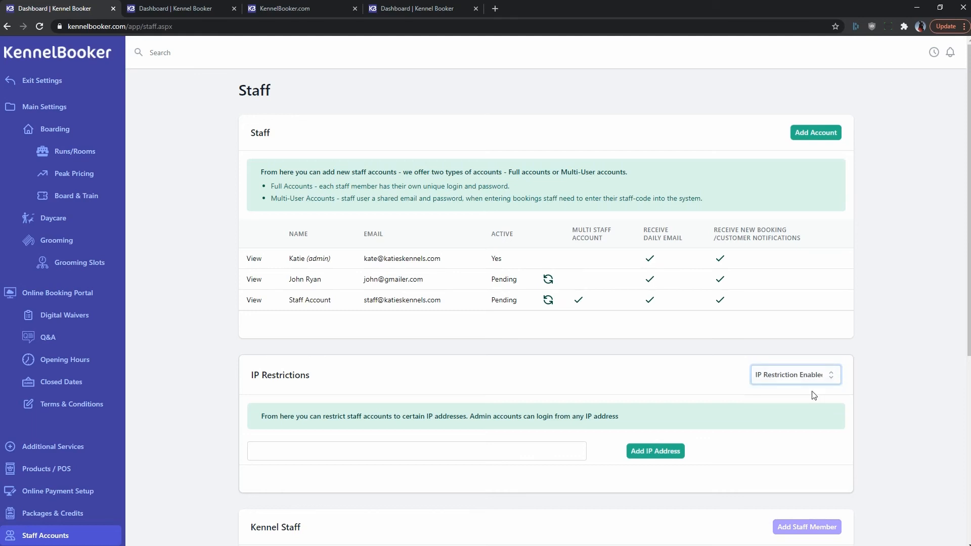
scroll(298, 378, "down", 2)
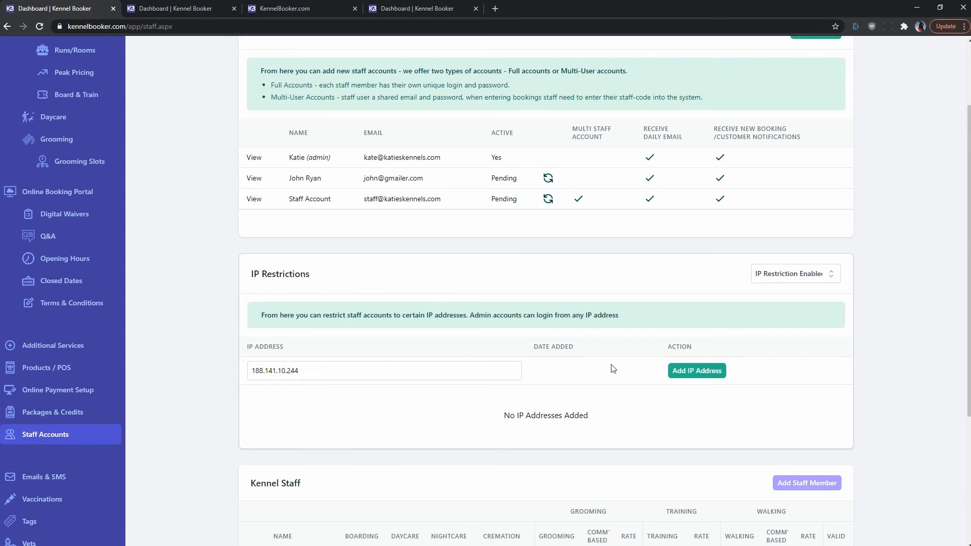
left_click(691, 371)
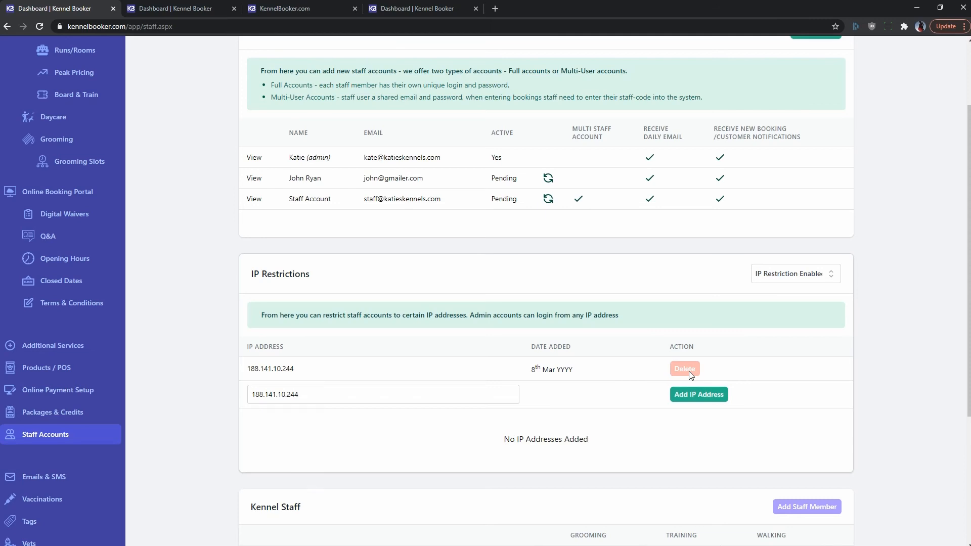
left_click(688, 371)
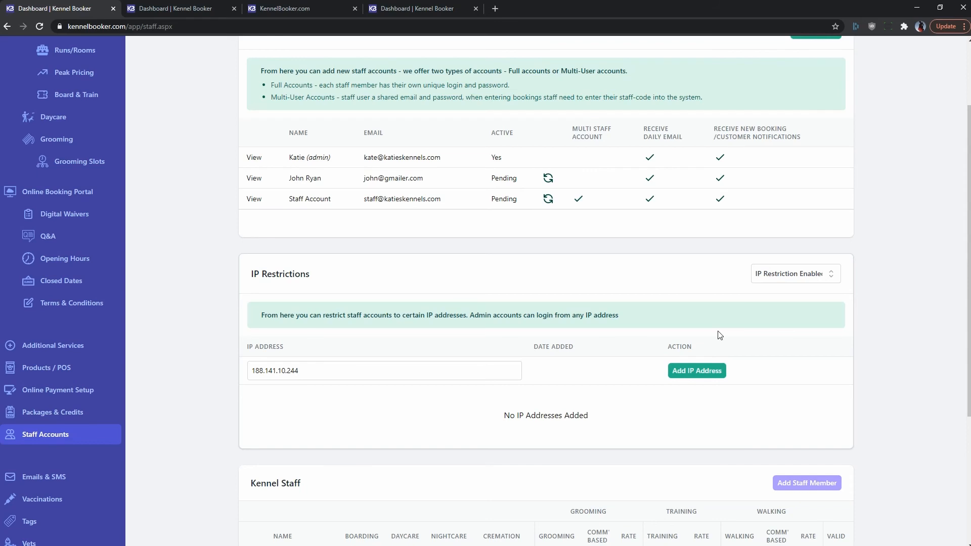
Set IP Restriction to Disabled and bring up the Add Staff Member form under Kennel Staff
left_click(800, 273)
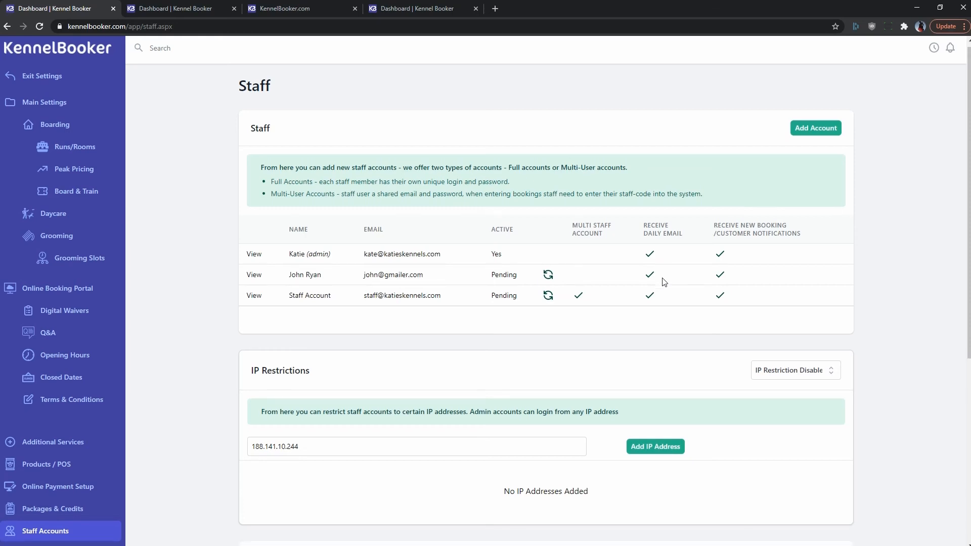
scroll(664, 282, "down", 6)
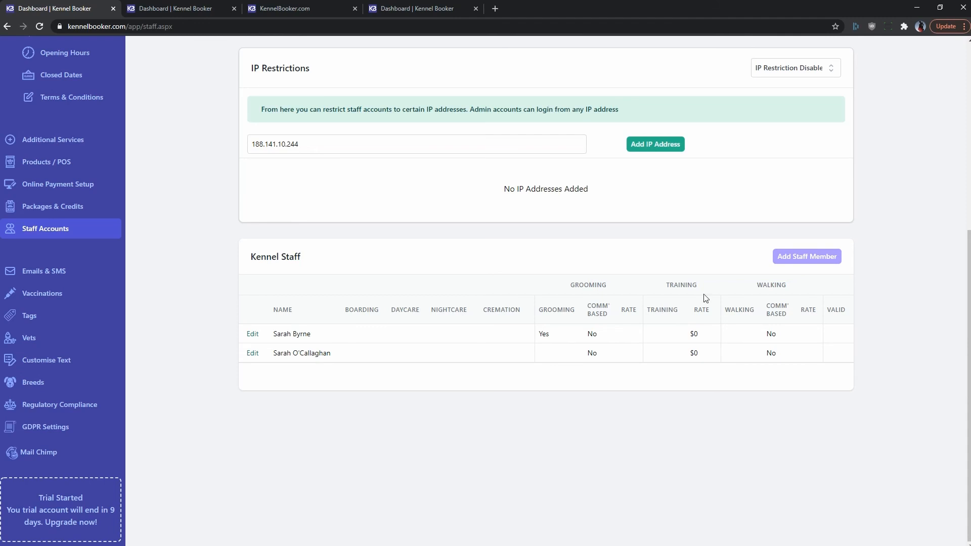
left_click(804, 258)
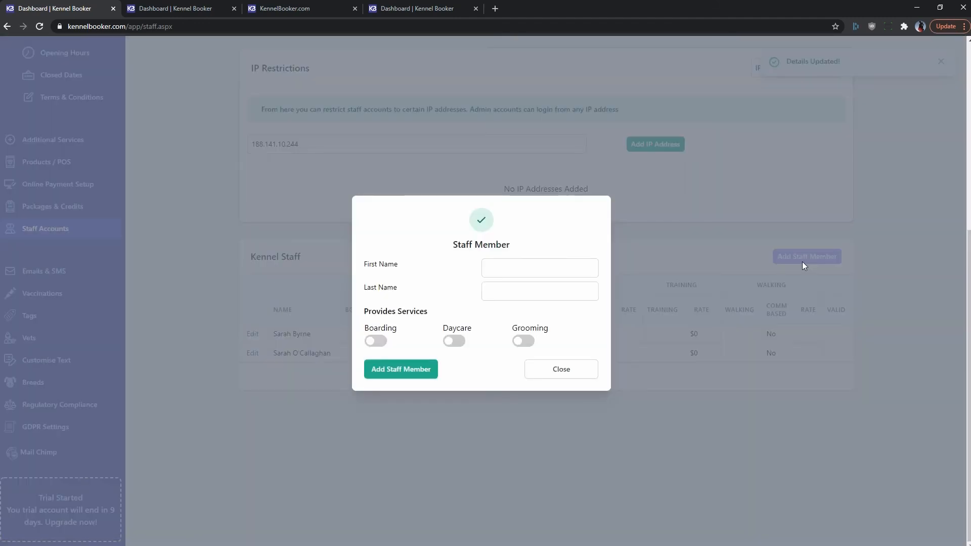
Enter the staff member's first and last name and enable Boarding, Daycare and Grooming
left_click(571, 269)
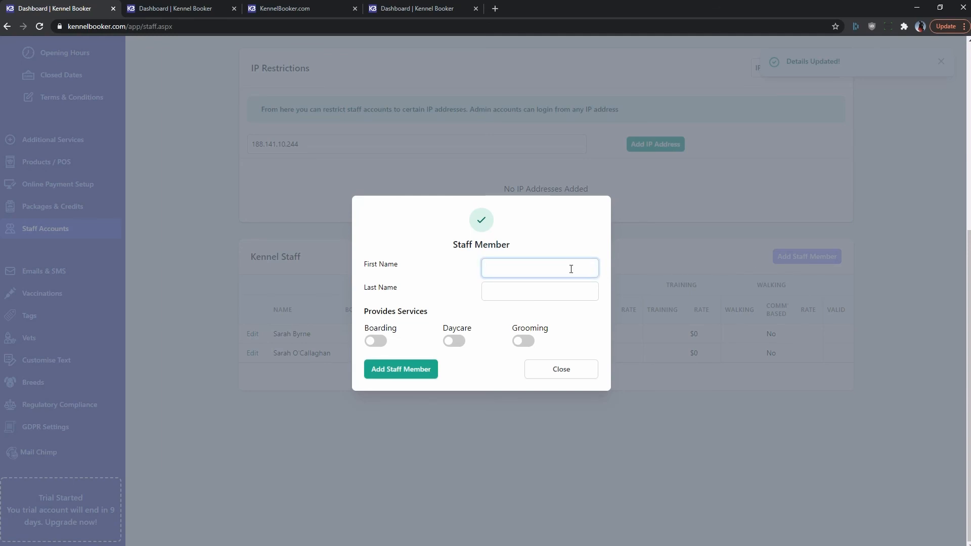
key("Tab")
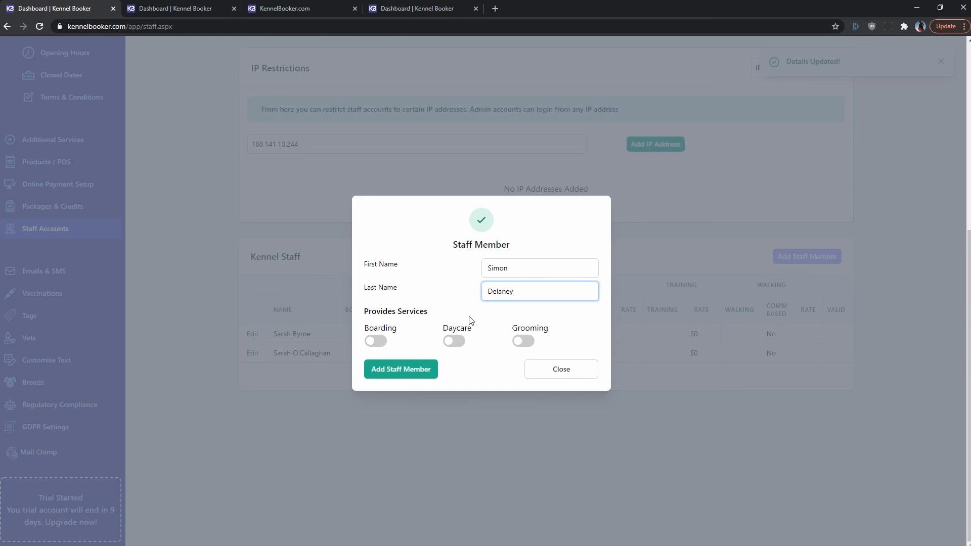
left_click(377, 341)
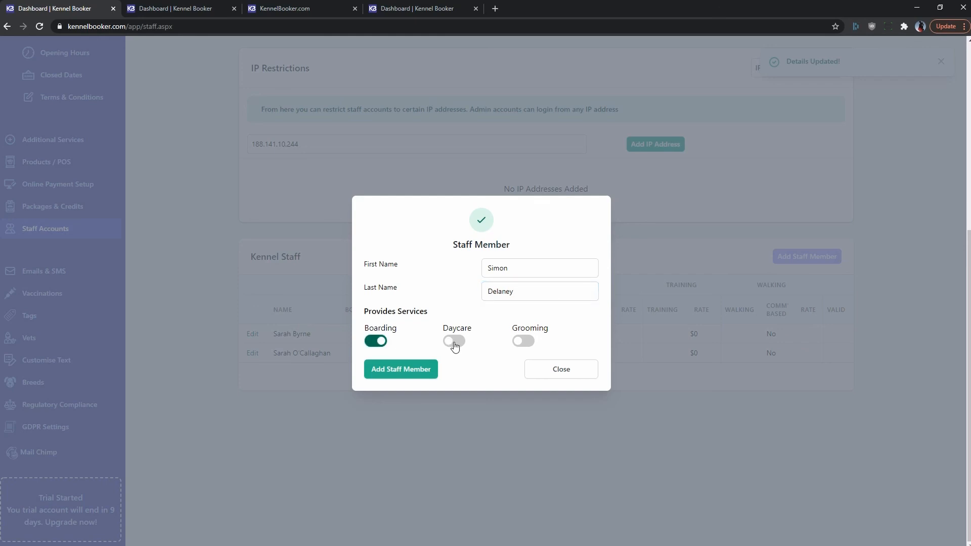
left_click(455, 342)
left_click(517, 343)
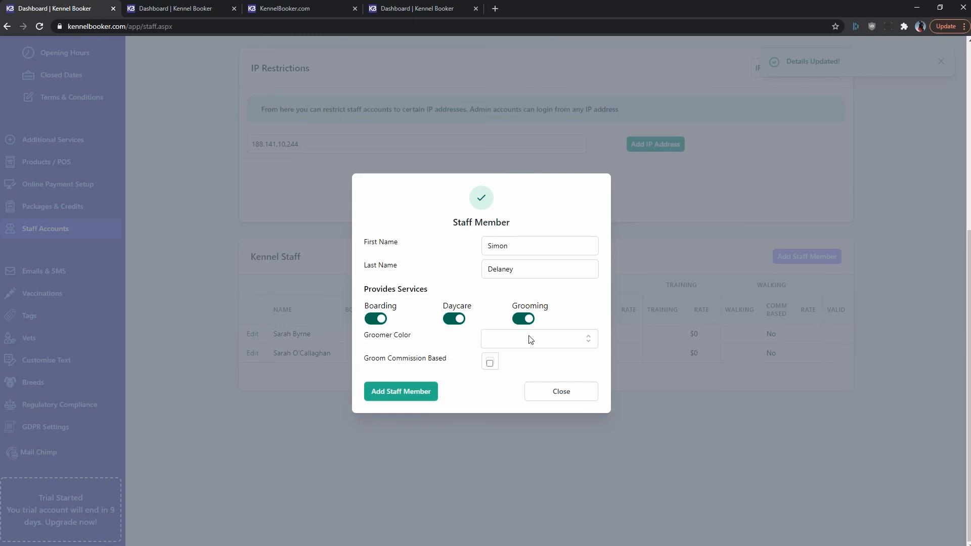
Give them Green groomer colour and 50% grooming commission including extras, then save
left_click(530, 339)
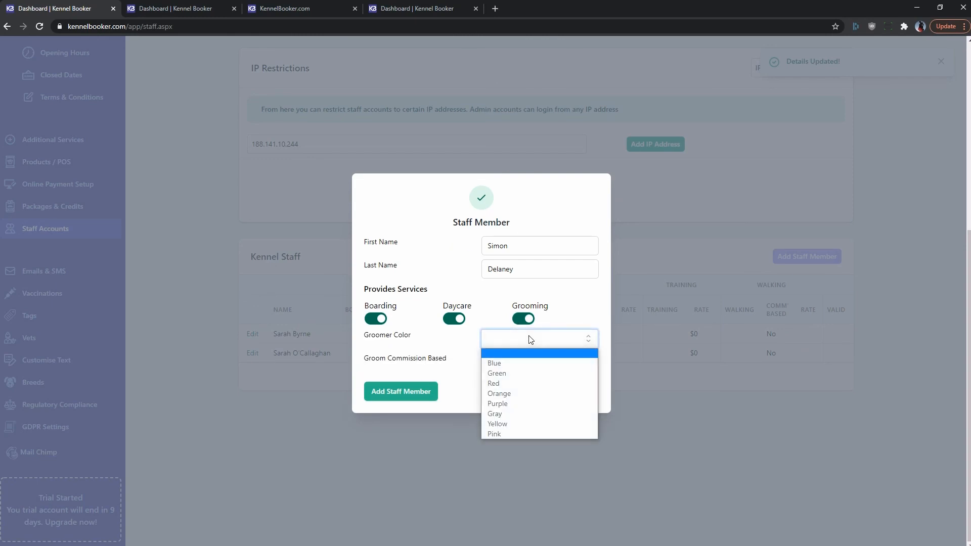
left_click(526, 374)
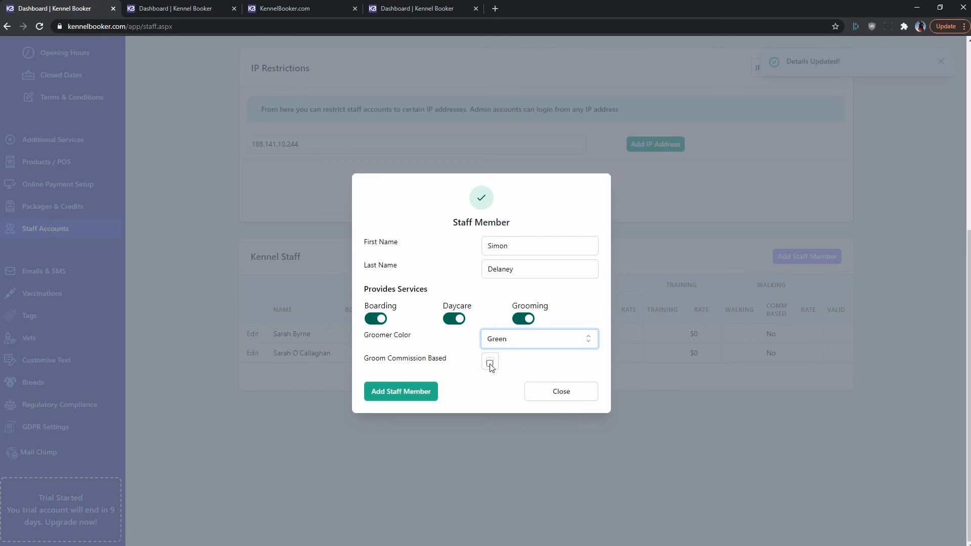
left_click(490, 362)
left_click(523, 359)
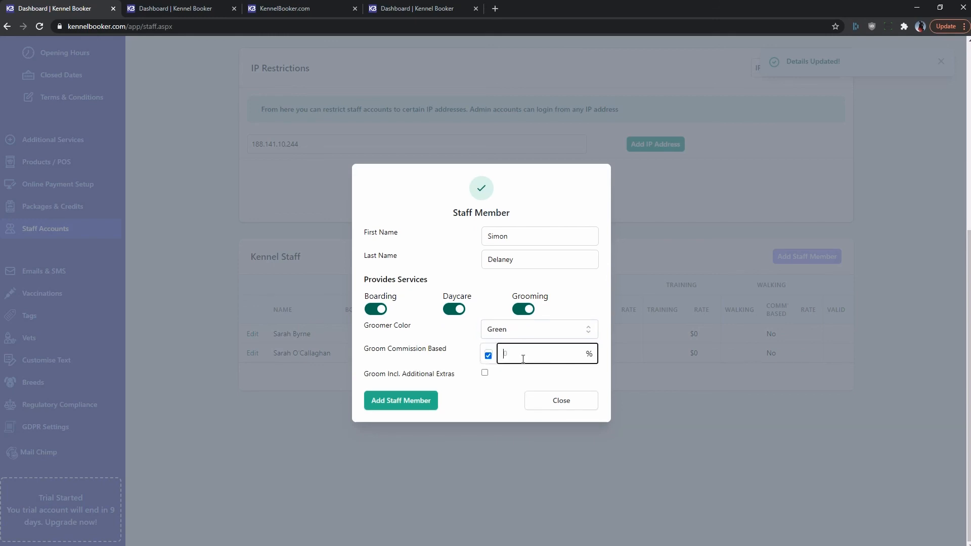
type("50")
left_click(505, 372)
left_click(485, 373)
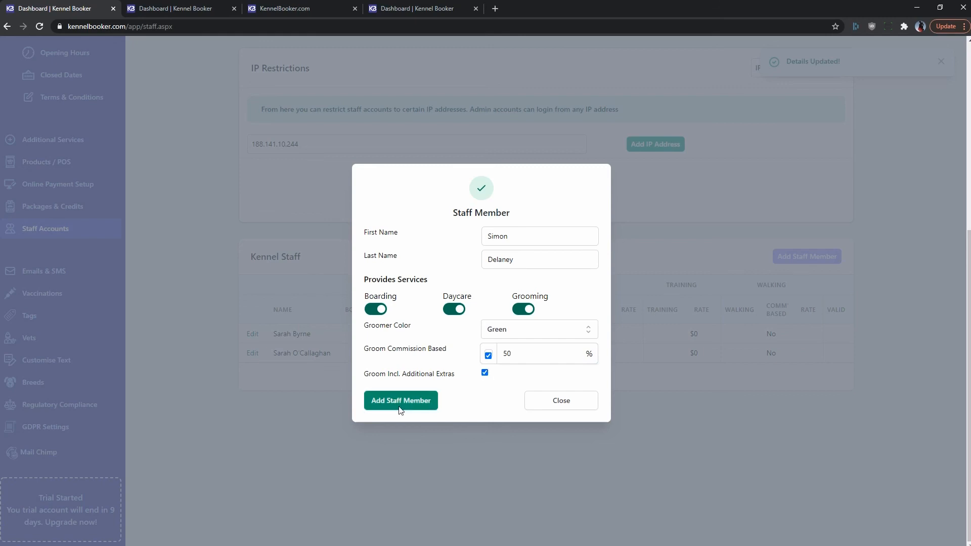
left_click(399, 406)
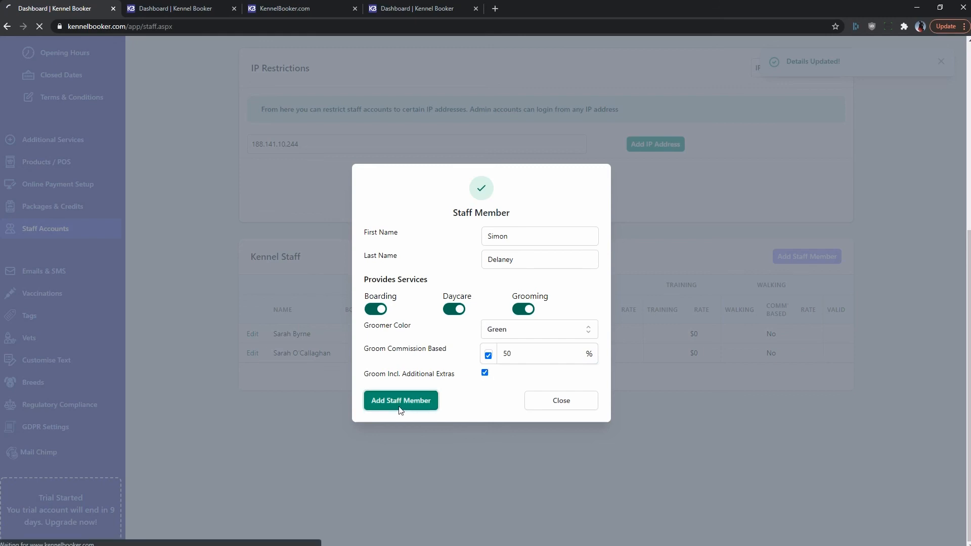
scroll(399, 406, "down", 4)
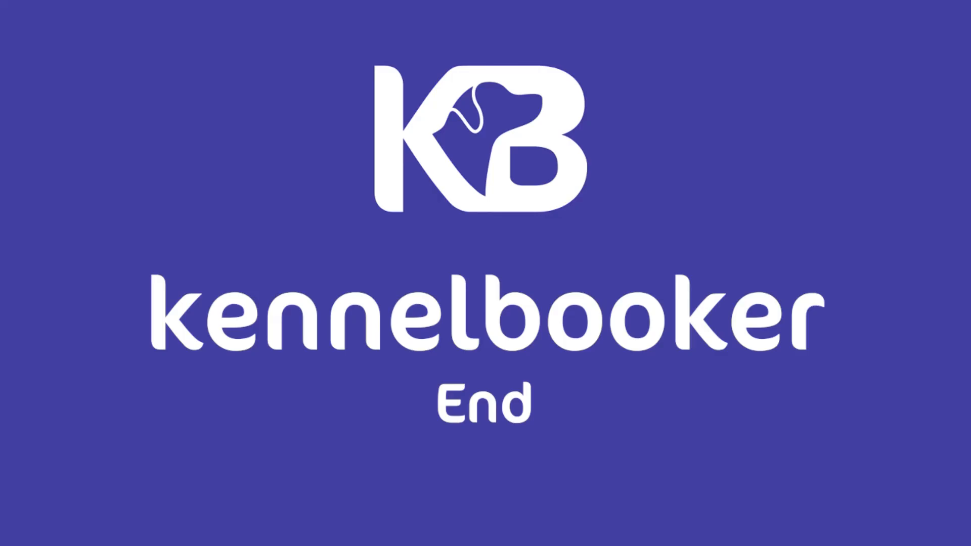